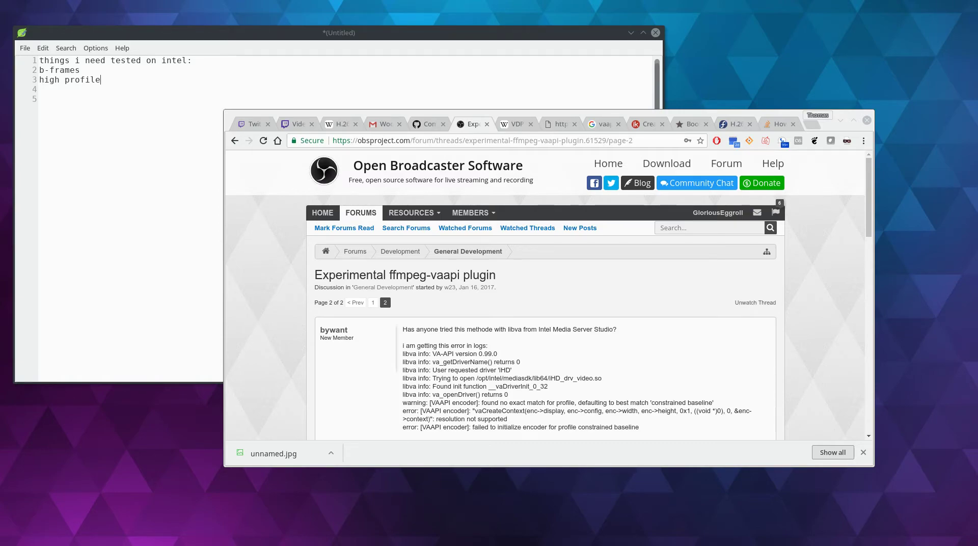
# Open page 1 of the Experimental ffmpeg-vaapi thread in Chrome, then drag OBS's recording settings into view
pyautogui.click(866, 185)
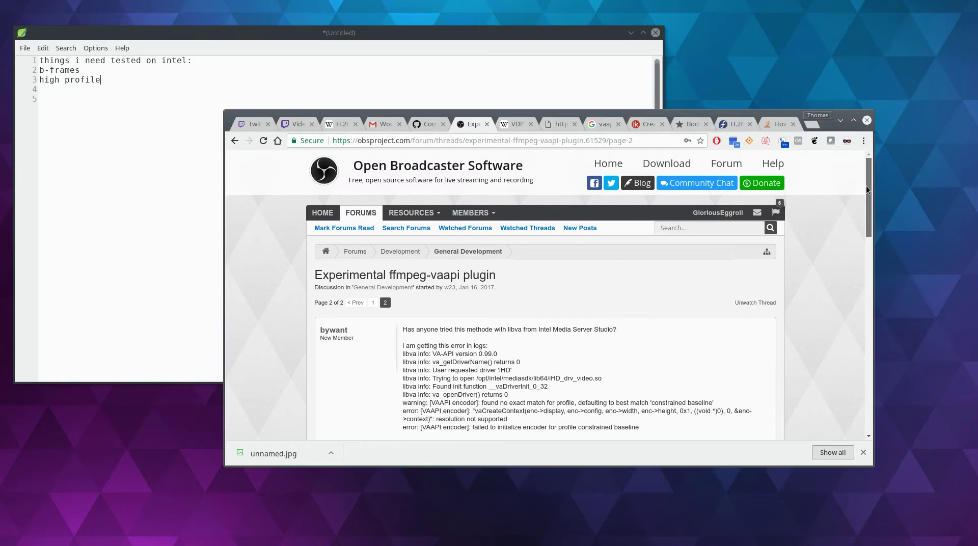
pyautogui.moveTo(866, 186); pyautogui.dragTo(854, 219)
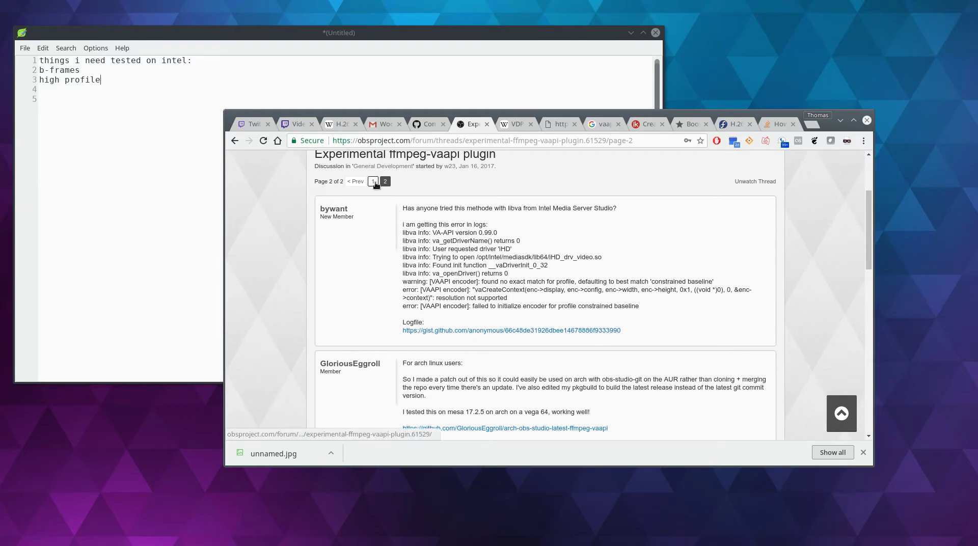
pyautogui.moveTo(869, 228); pyautogui.dragTo(861, 179)
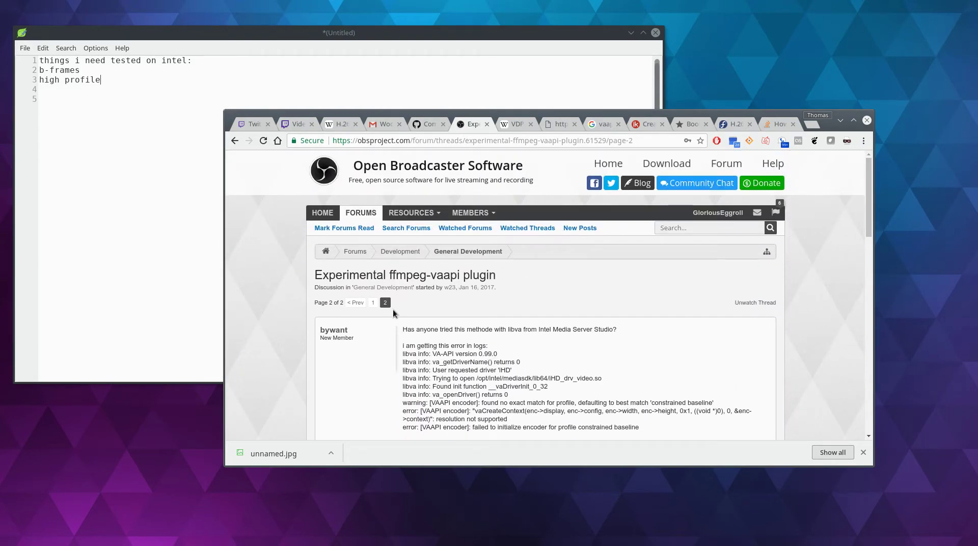
pyautogui.click(373, 302)
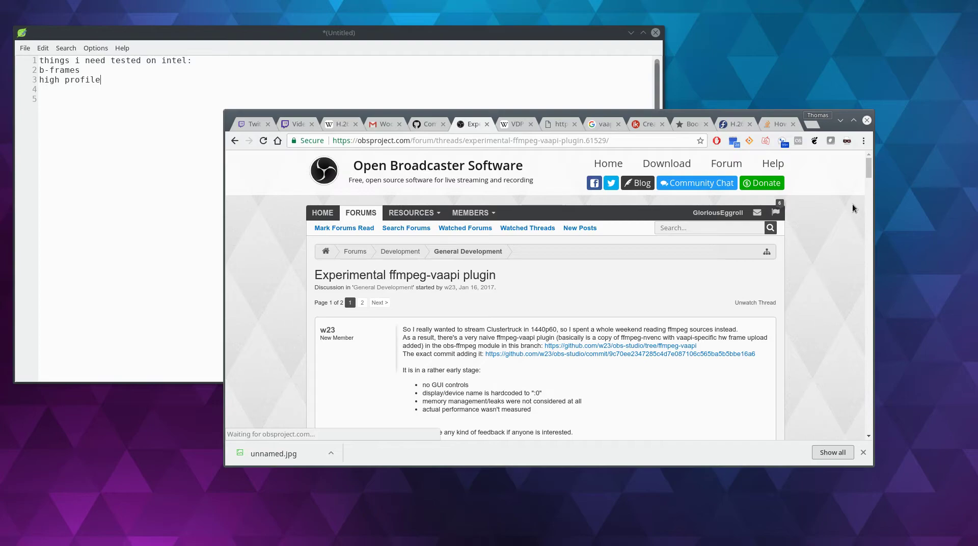
pyautogui.moveTo(867, 167); pyautogui.dragTo(865, 425)
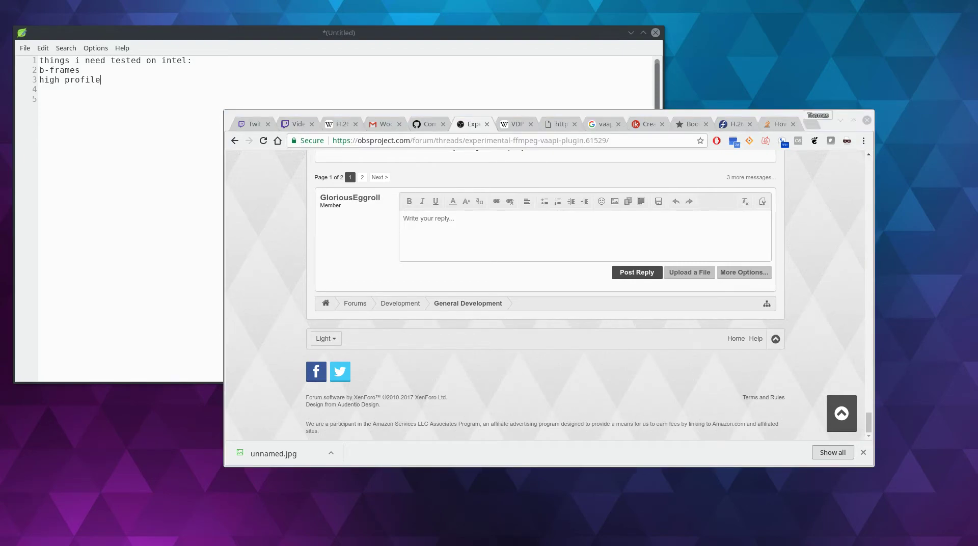
pyautogui.moveTo(977, 18); pyautogui.dragTo(977, 81)
pyautogui.moveTo(977, 84); pyautogui.dragTo(507, 92)
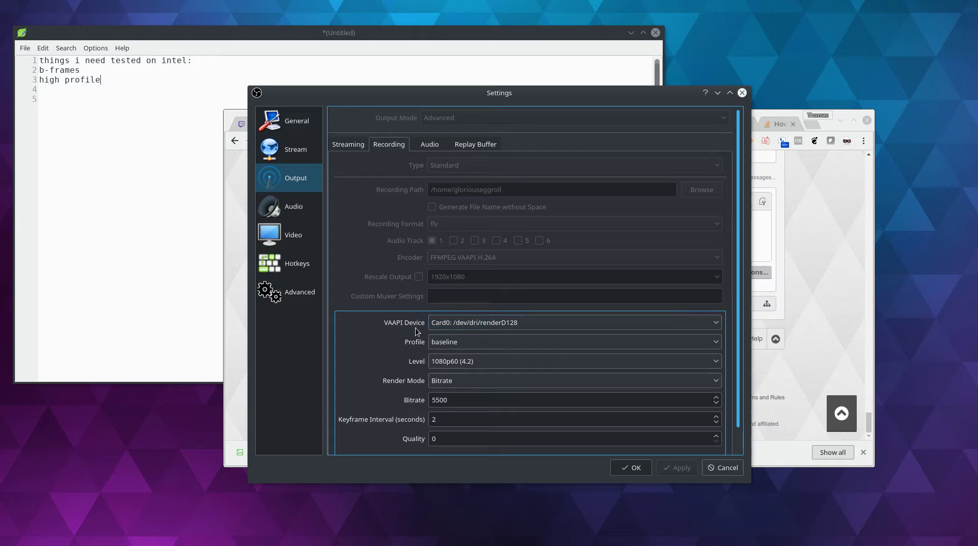
pyautogui.click(466, 323)
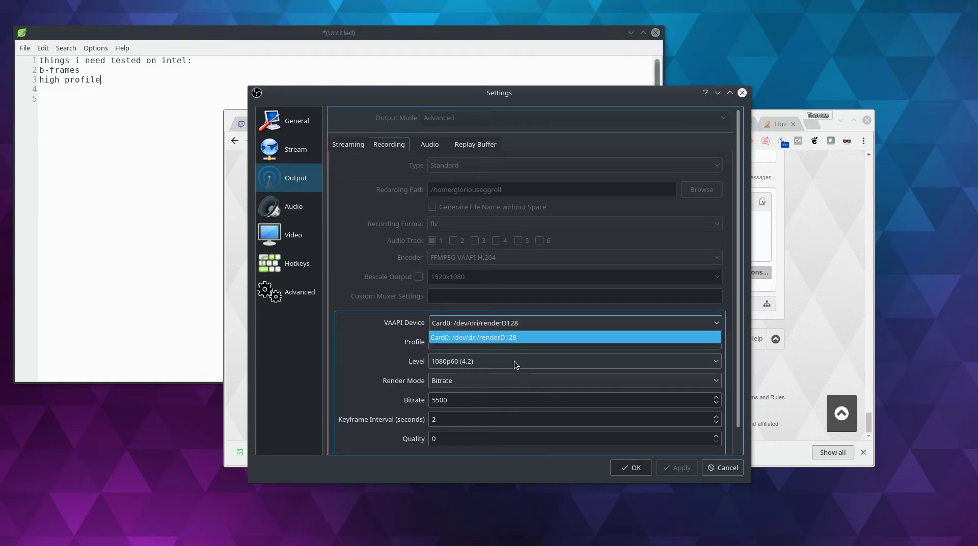
pyautogui.click(484, 323)
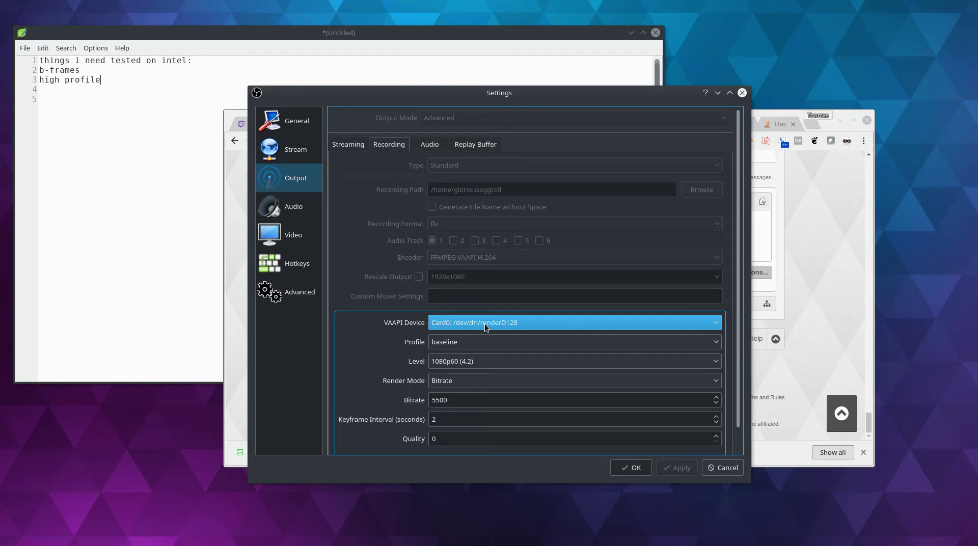
pyautogui.click(484, 323)
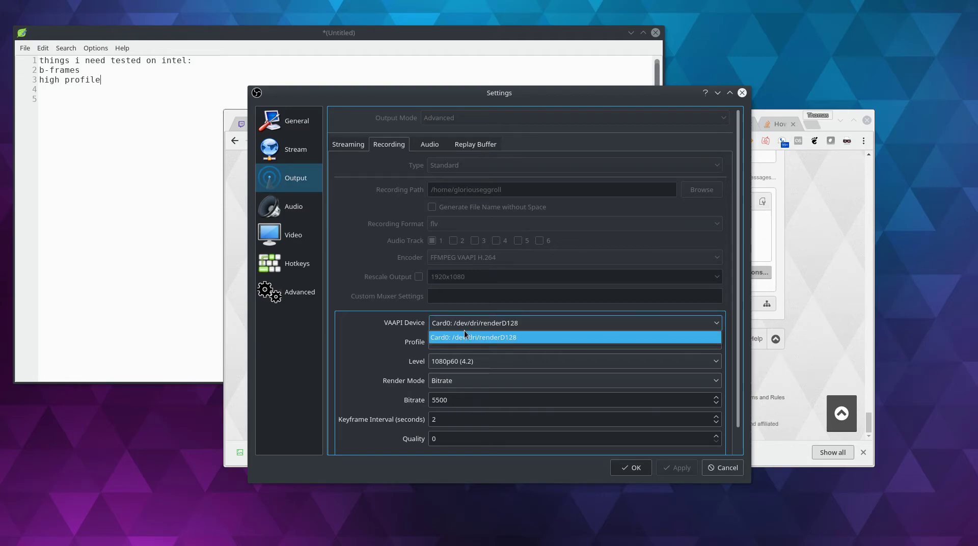
pyautogui.click(469, 321)
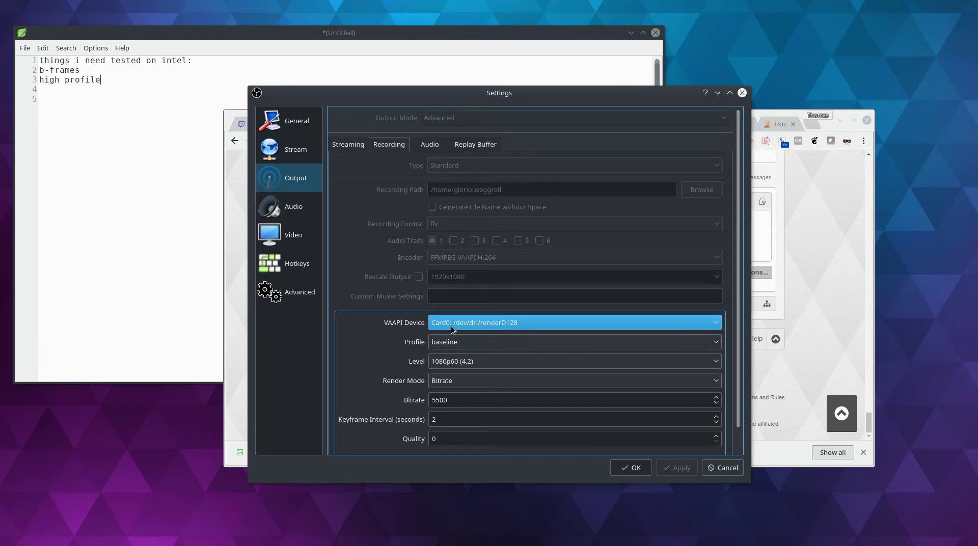
pyautogui.click(451, 325)
pyautogui.click(451, 324)
pyautogui.click(451, 324)
pyautogui.click(451, 323)
pyautogui.click(452, 343)
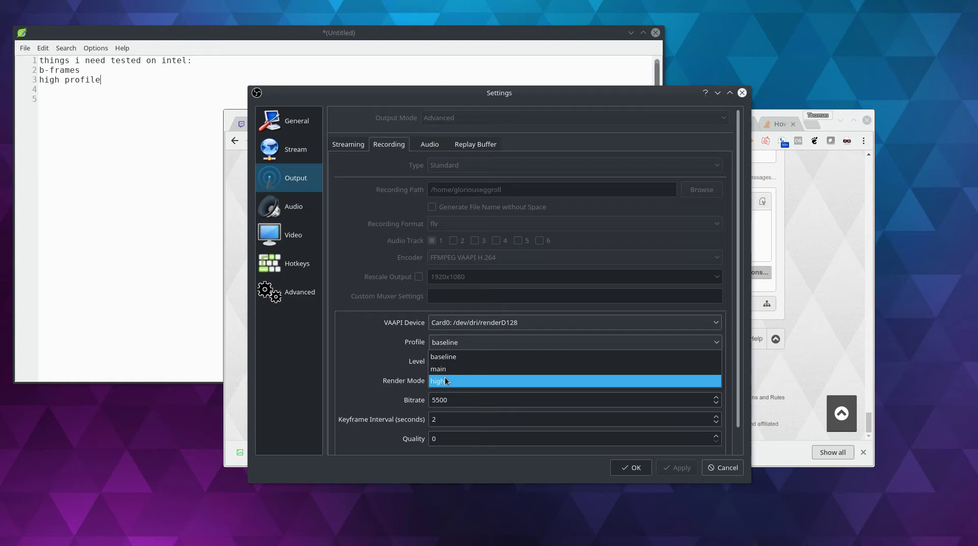
pyautogui.click(112, 72)
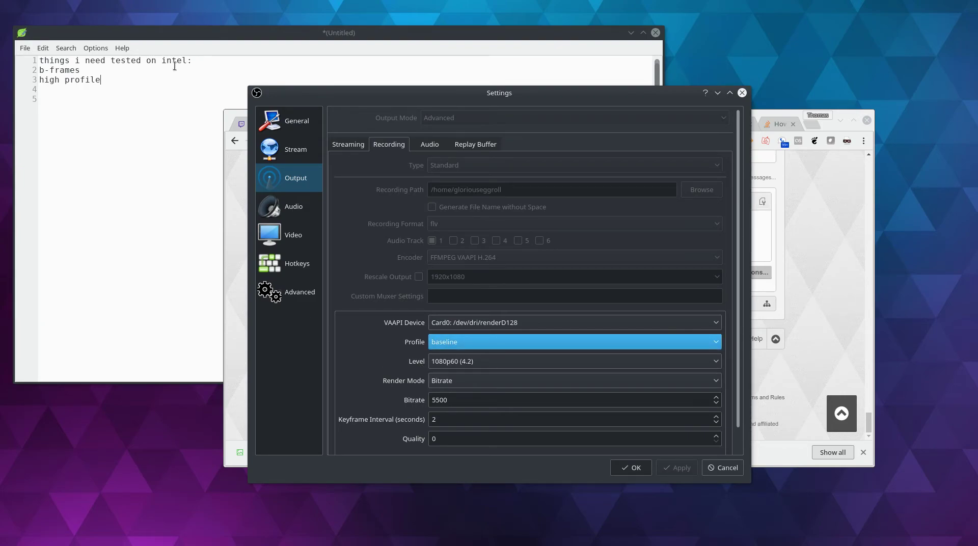
pyautogui.click(347, 307)
pyautogui.click(451, 419)
pyautogui.click(485, 342)
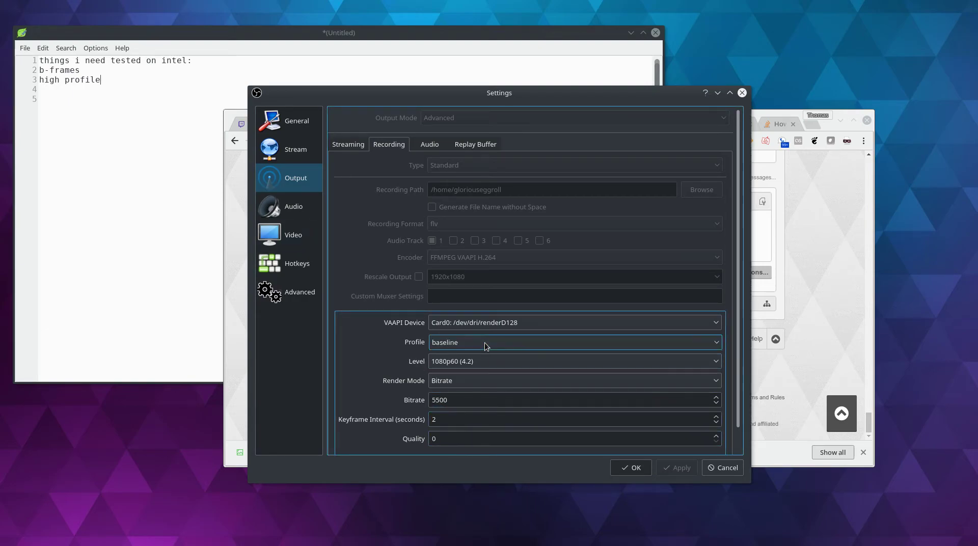
pyautogui.click(353, 350)
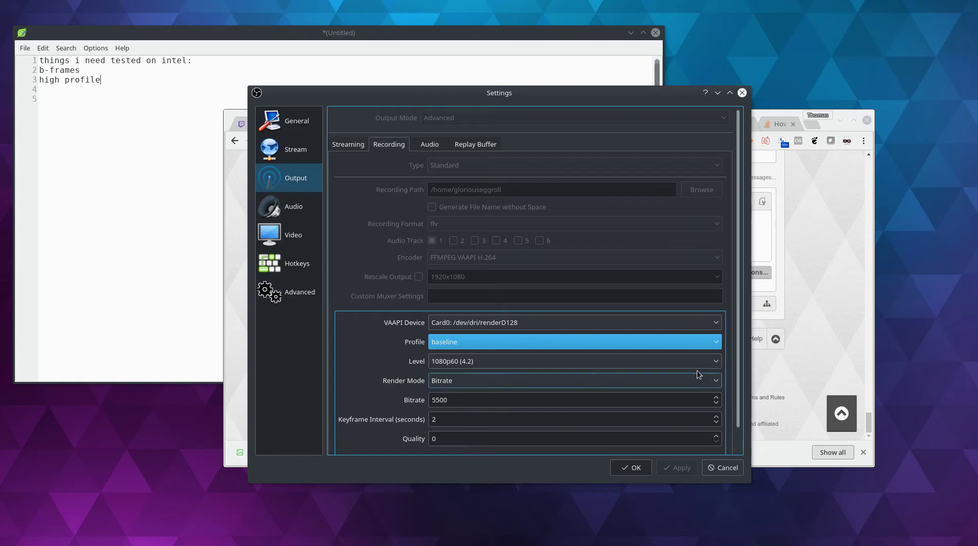
pyautogui.moveTo(737, 365); pyautogui.dragTo(744, 402)
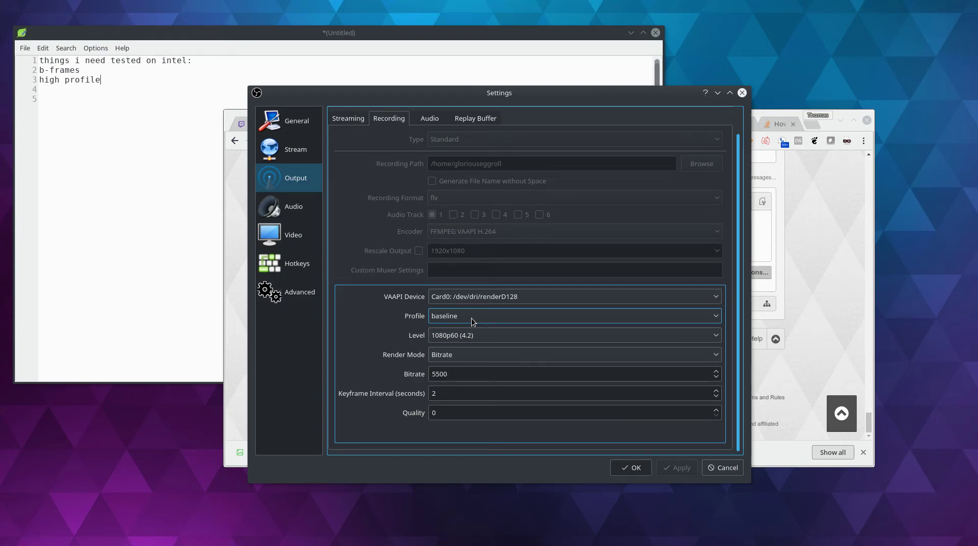
# Change the VAAPI recording encoder profile from baseline to high, leaving B-frames at 0
pyautogui.click(456, 316)
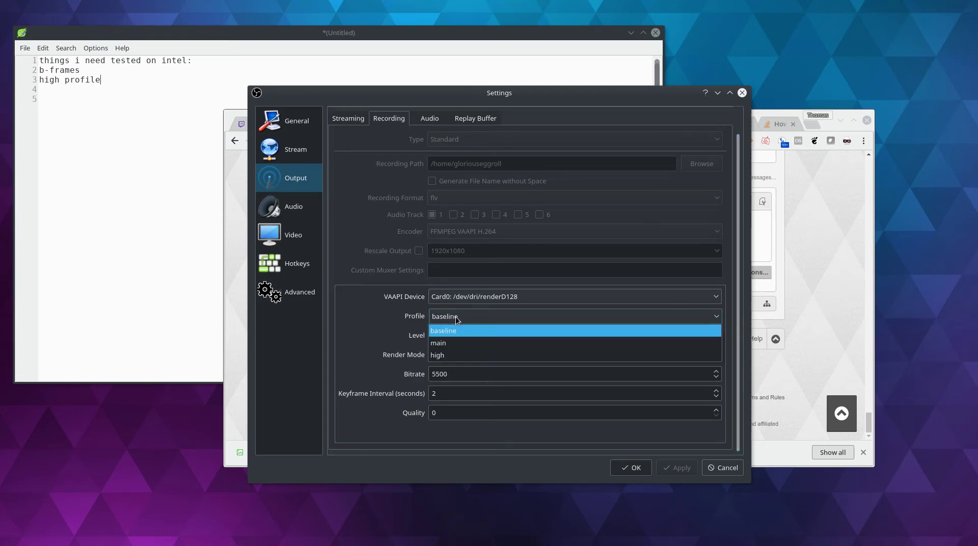
pyautogui.click(457, 318)
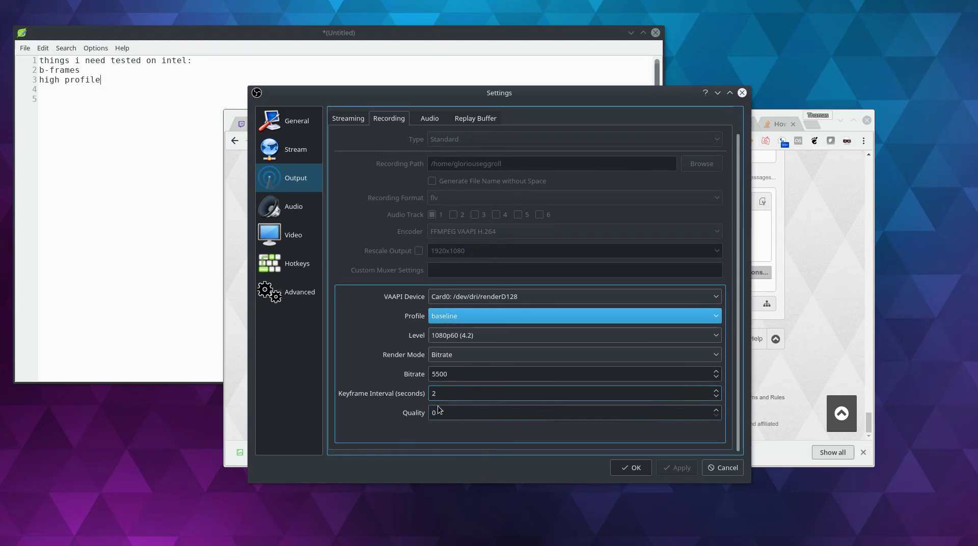
pyautogui.click(458, 316)
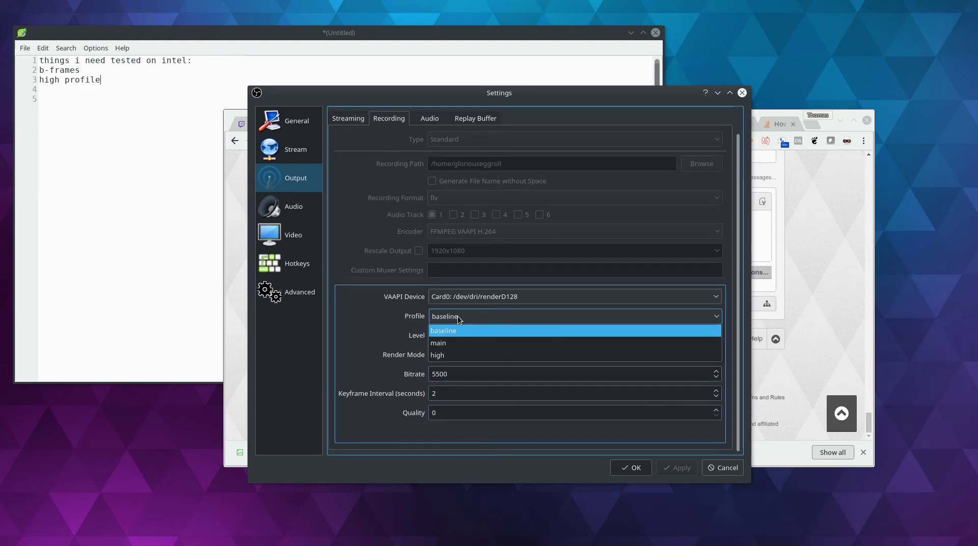
pyautogui.click(450, 355)
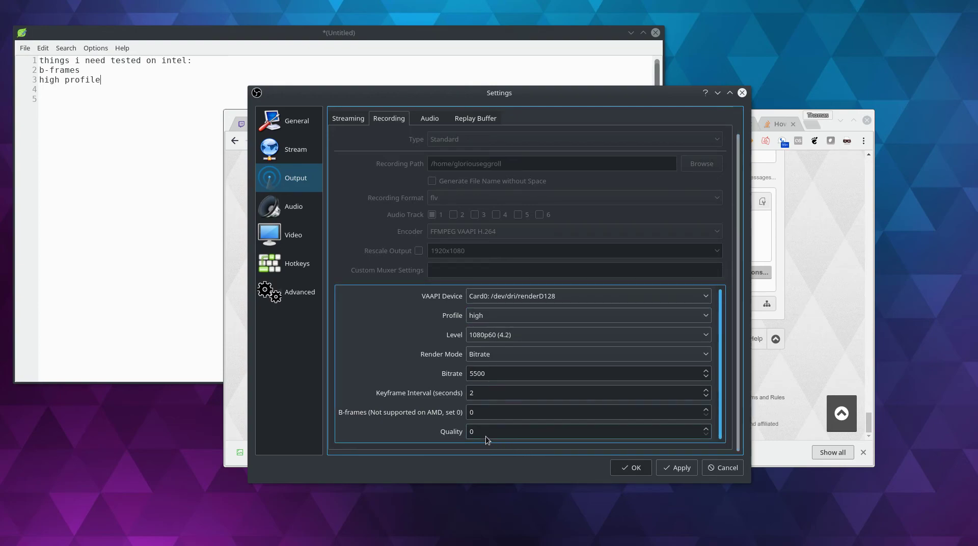
pyautogui.click(485, 412)
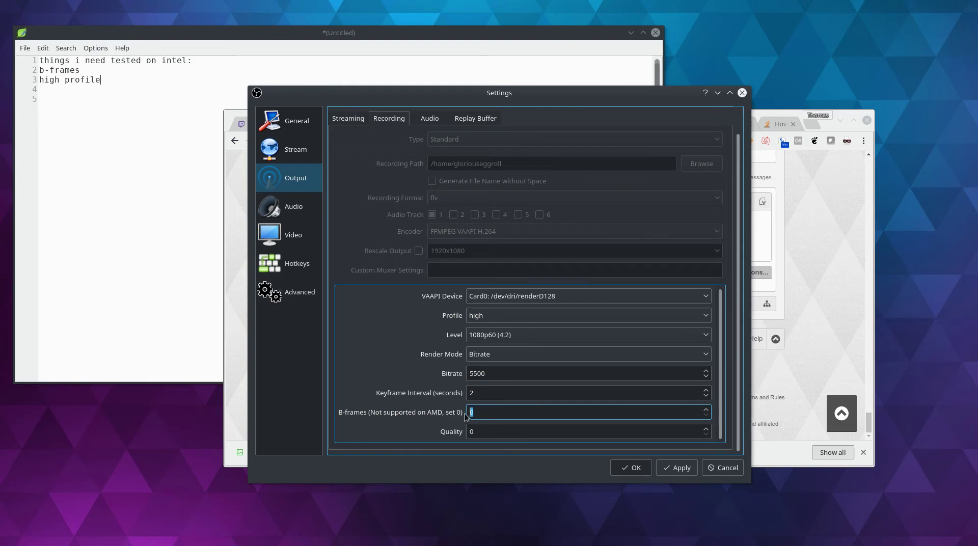
pyautogui.moveTo(469, 412); pyautogui.dragTo(486, 413)
pyautogui.click(485, 412)
pyautogui.click(497, 393)
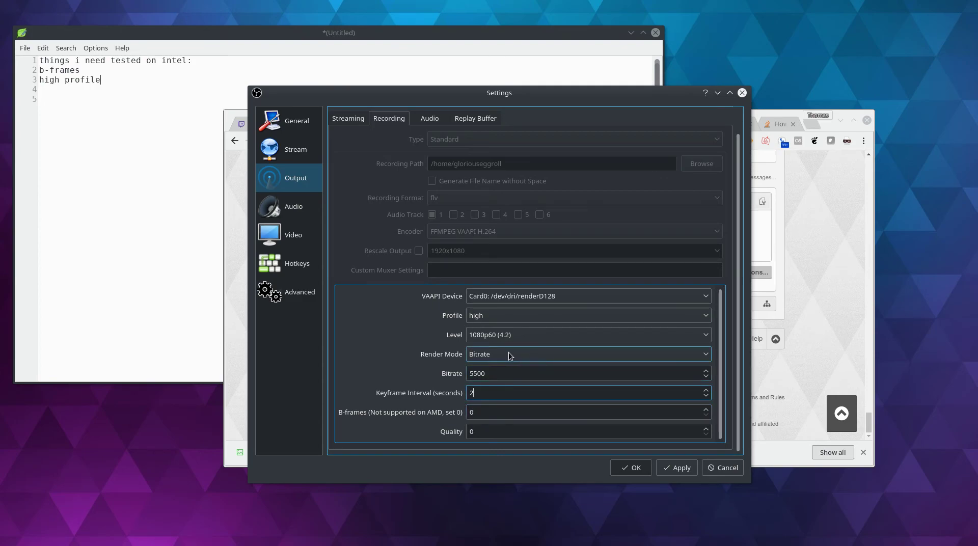
pyautogui.click(490, 356)
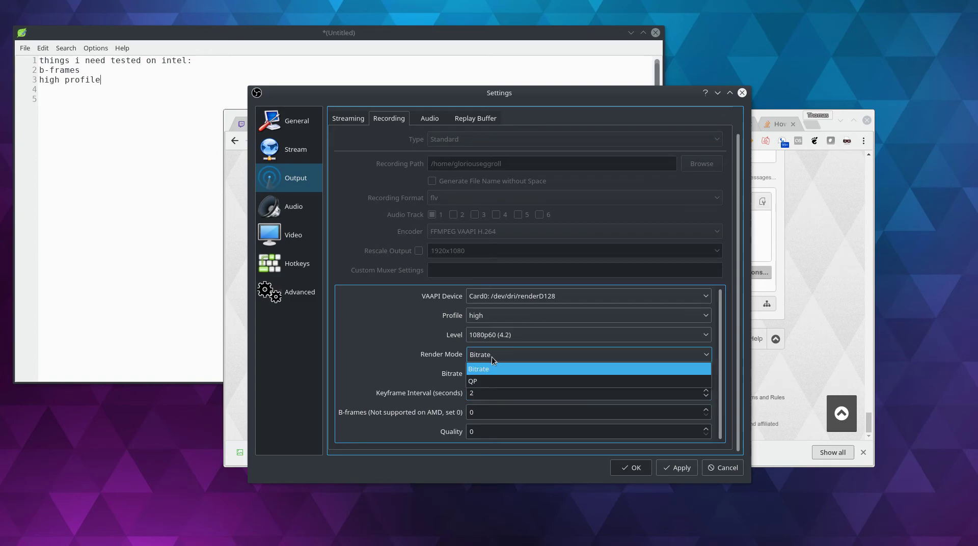
pyautogui.click(479, 380)
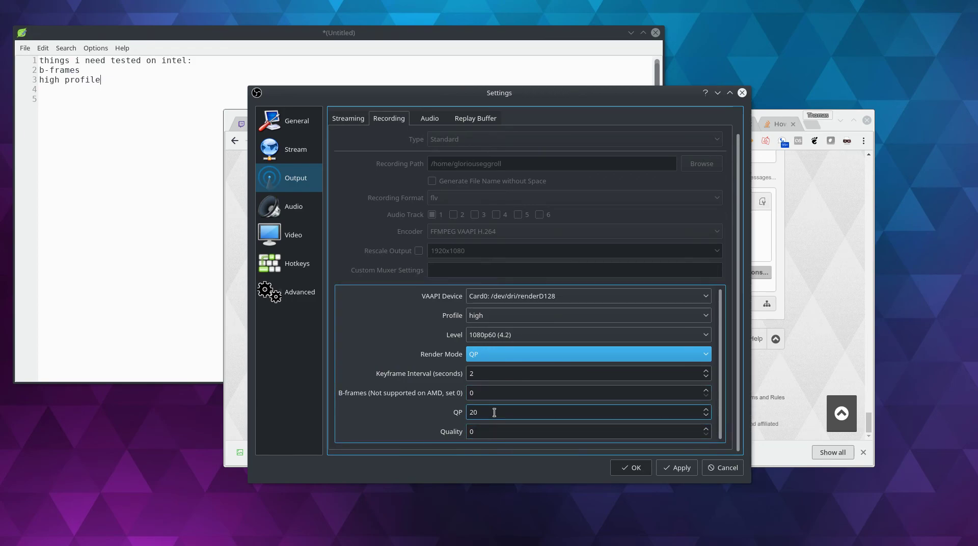
pyautogui.click(489, 353)
pyautogui.click(488, 371)
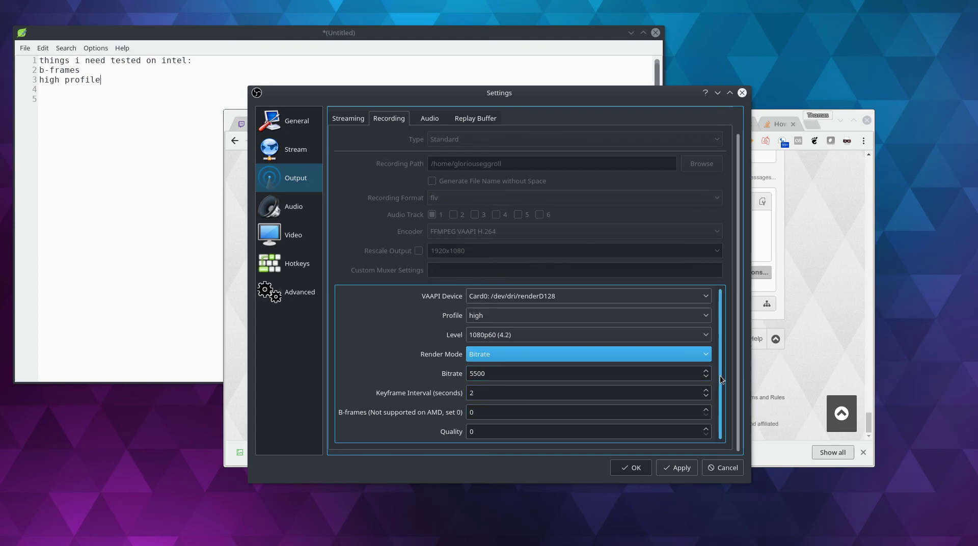
# Return the VAAPI encoder profile to baseline, with Bitrate rate control still at 5500
pyautogui.click(498, 317)
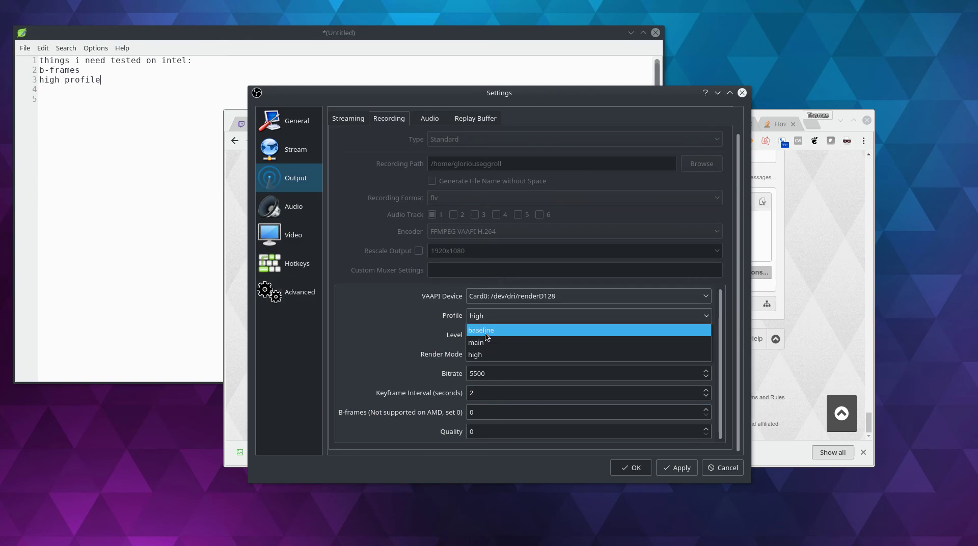
pyautogui.click(485, 332)
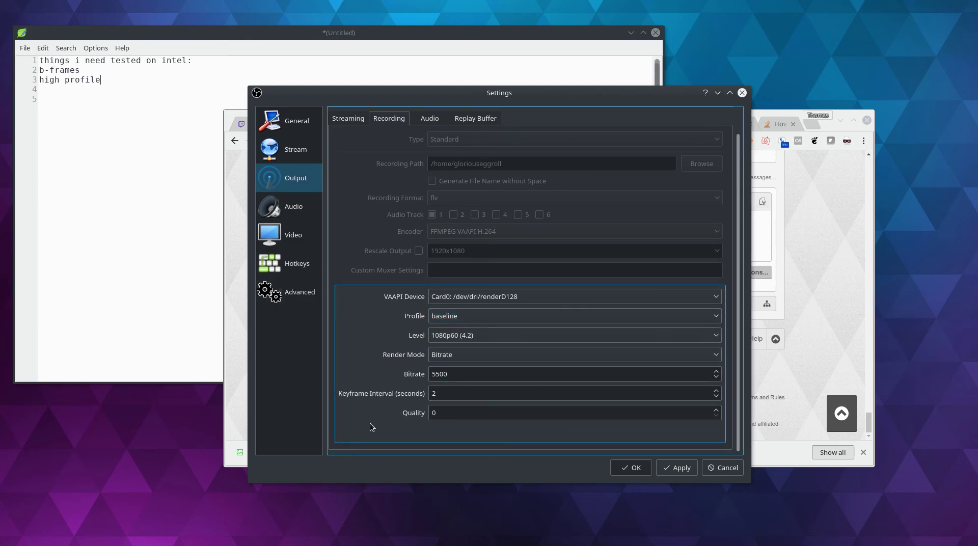